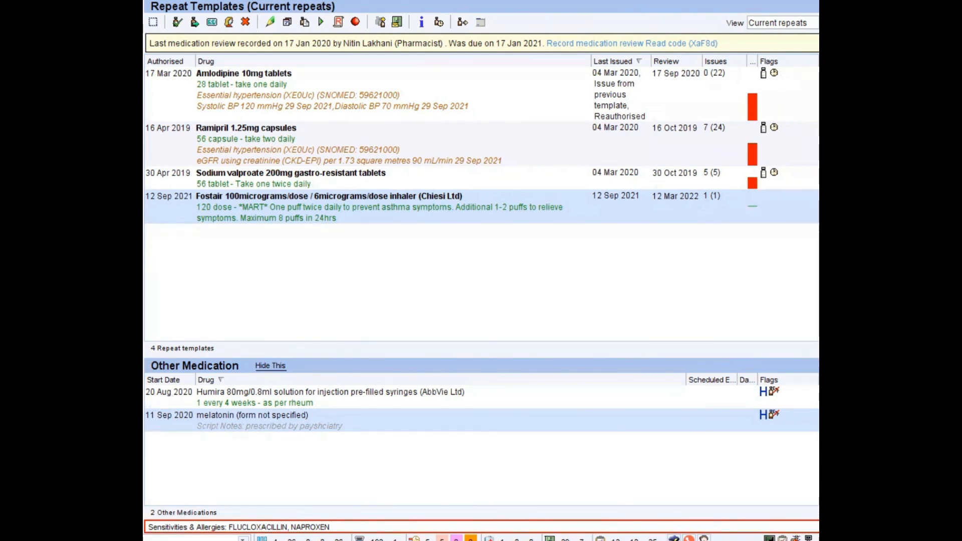
Search for "action" and open the Action Group Descriptions configuration
click(264, 530)
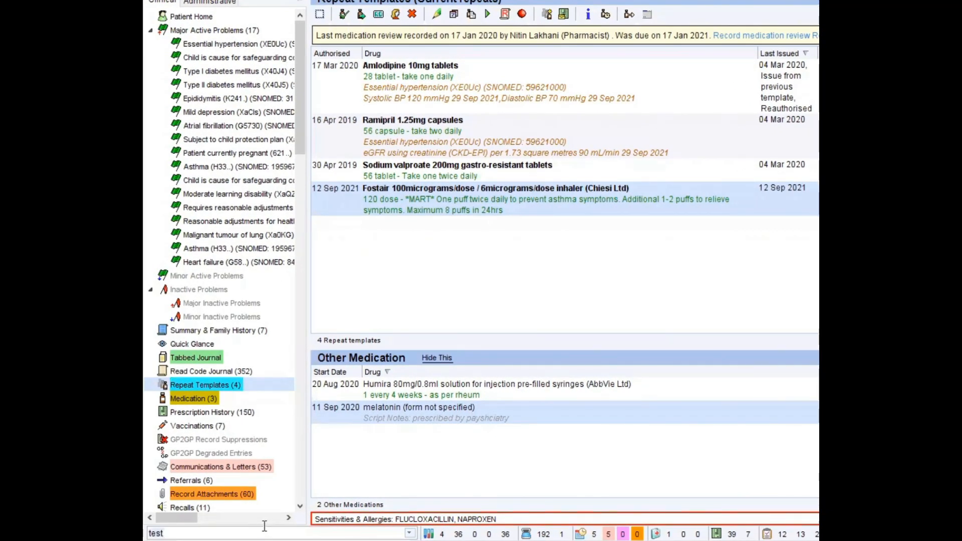
text(action)
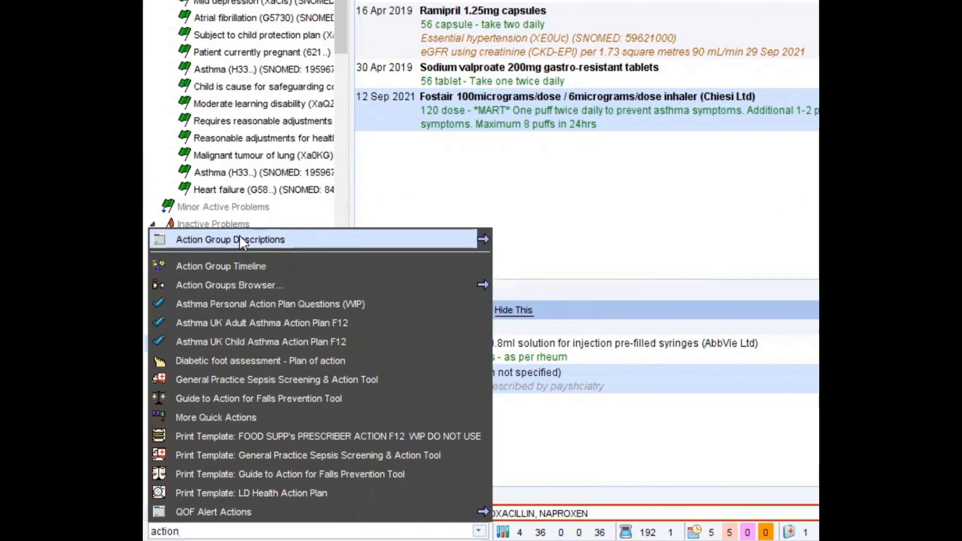
click(240, 238)
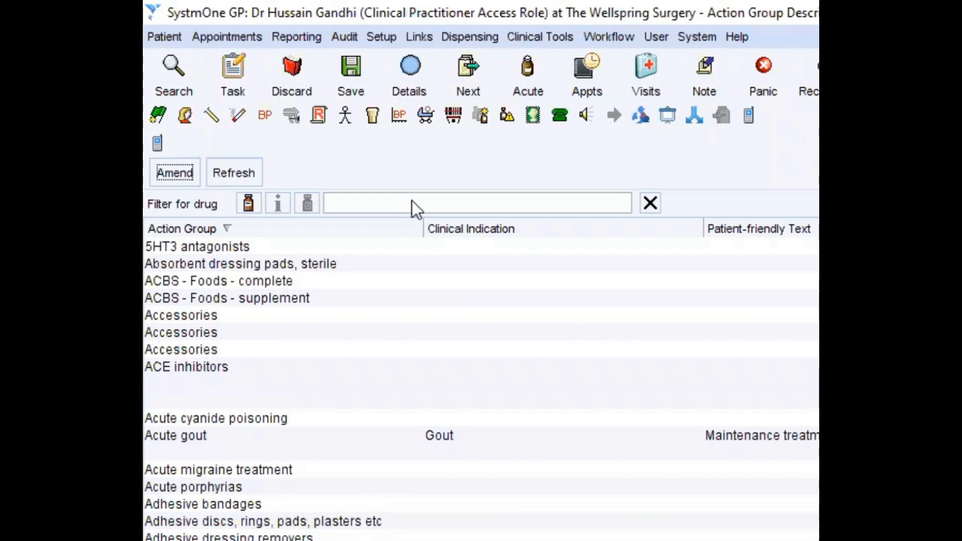
Filter the action group descriptions by the drug Metformin 500mg tablets, found by searching for metformin
click(412, 201)
text(metfo)
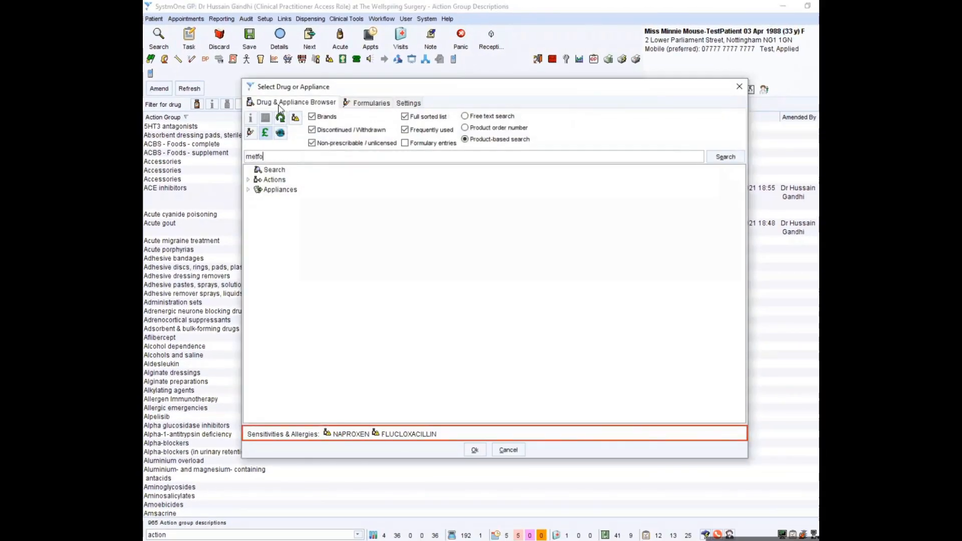
text(rmin)
key(Return)
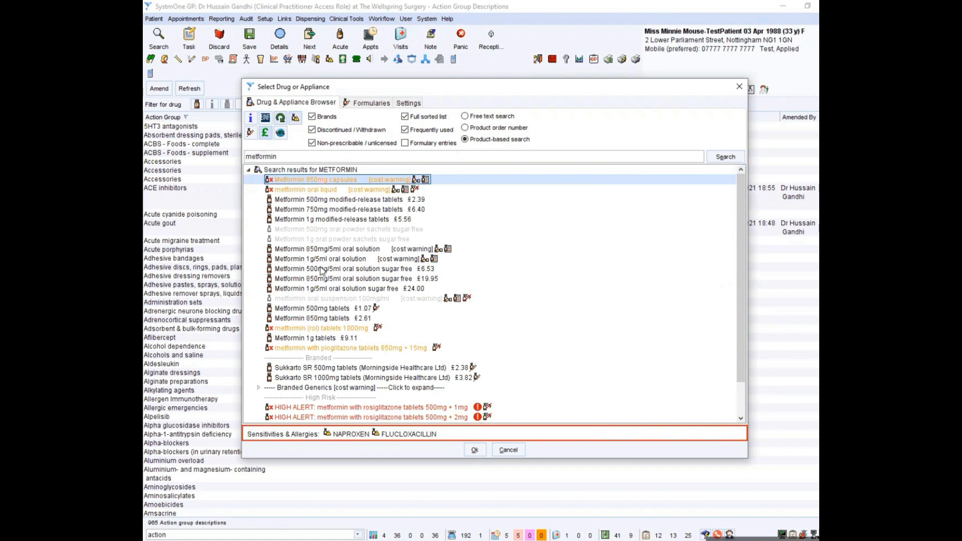
mouse_move(328, 313)
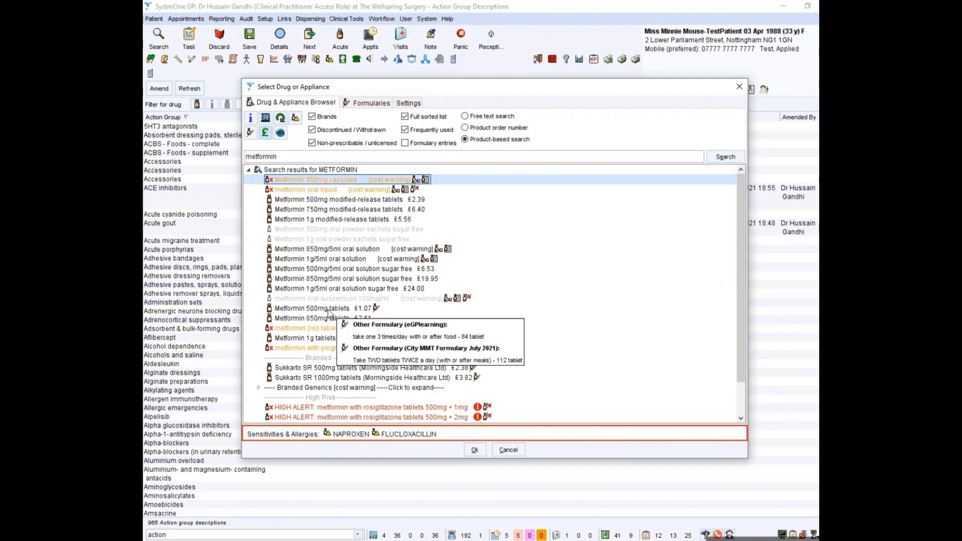
click(328, 309)
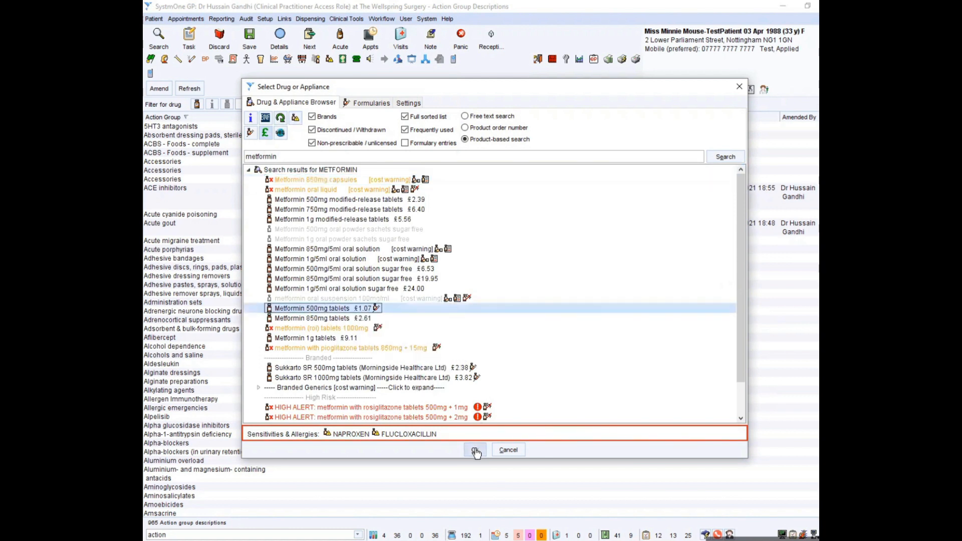
click(475, 450)
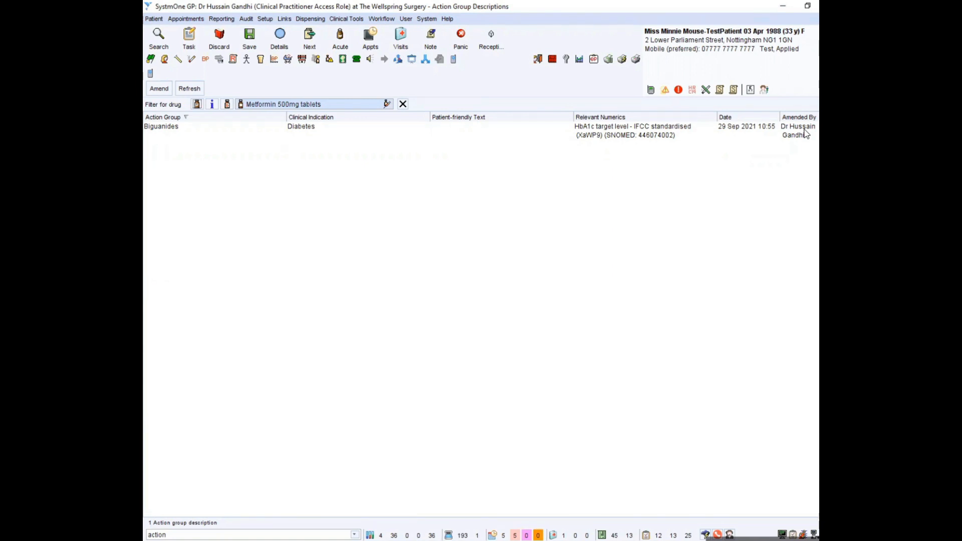
Open the Biguanides action group for amendment and look through the drugs it contains
right_click(201, 132)
click(223, 138)
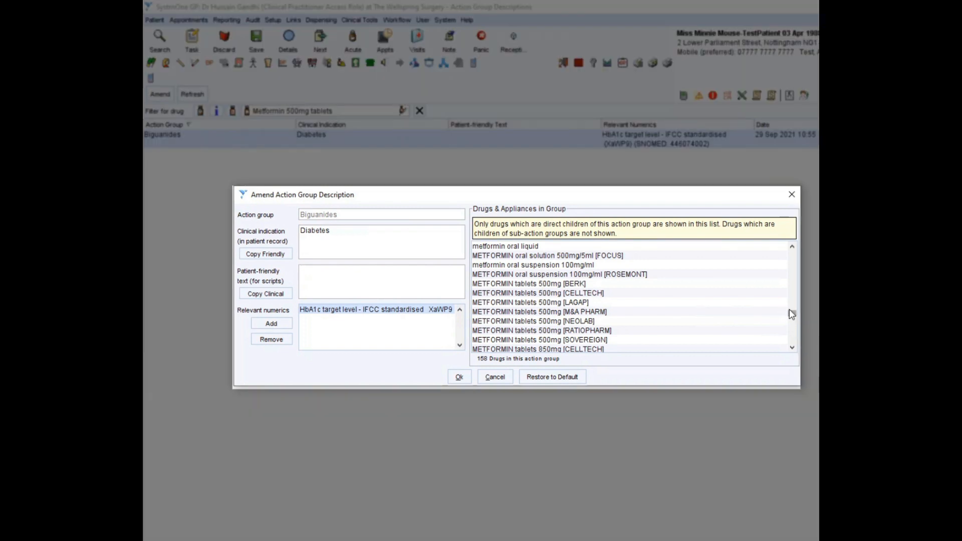
drag(792, 313, 782, 346)
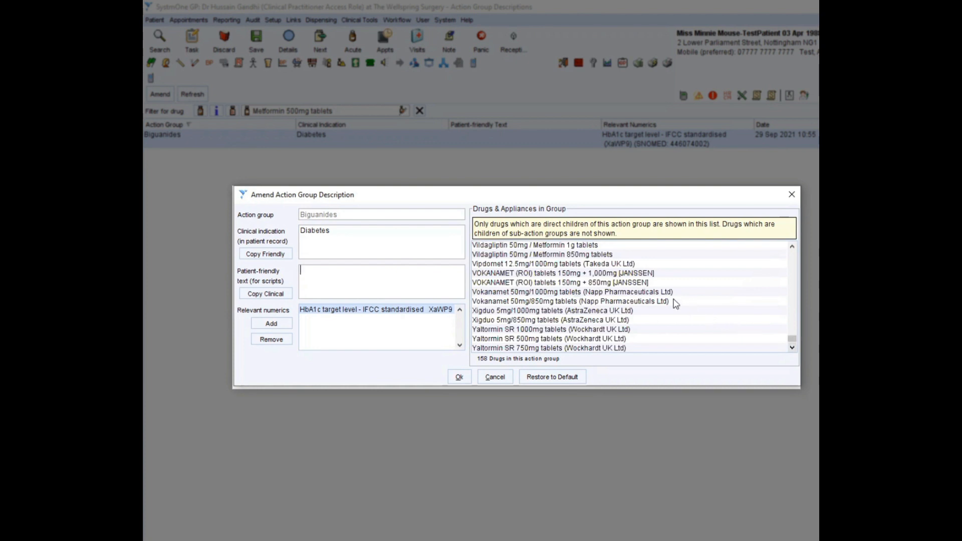
Copy the clinical indication Diabetes into the patient-friendly text, and clear that text again
click(377, 240)
key(Tab)
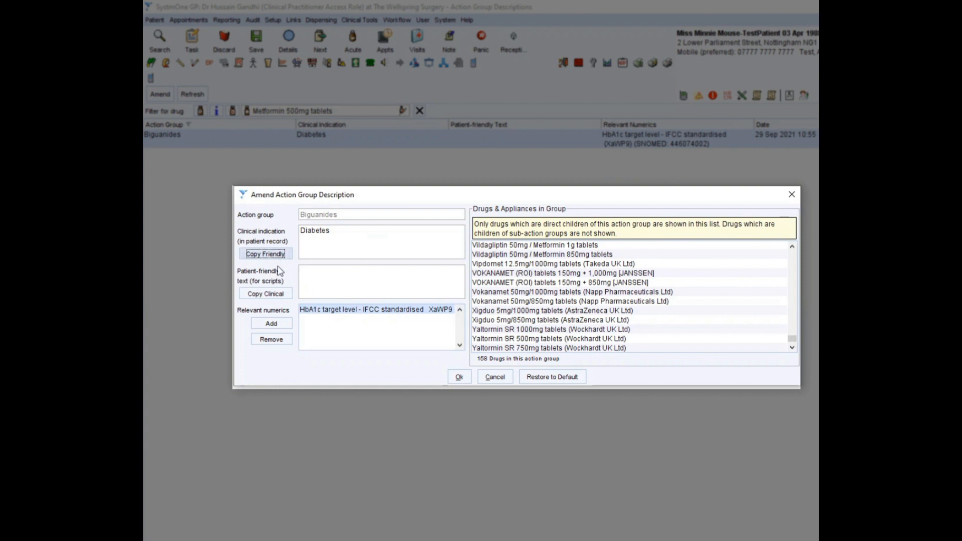
click(280, 295)
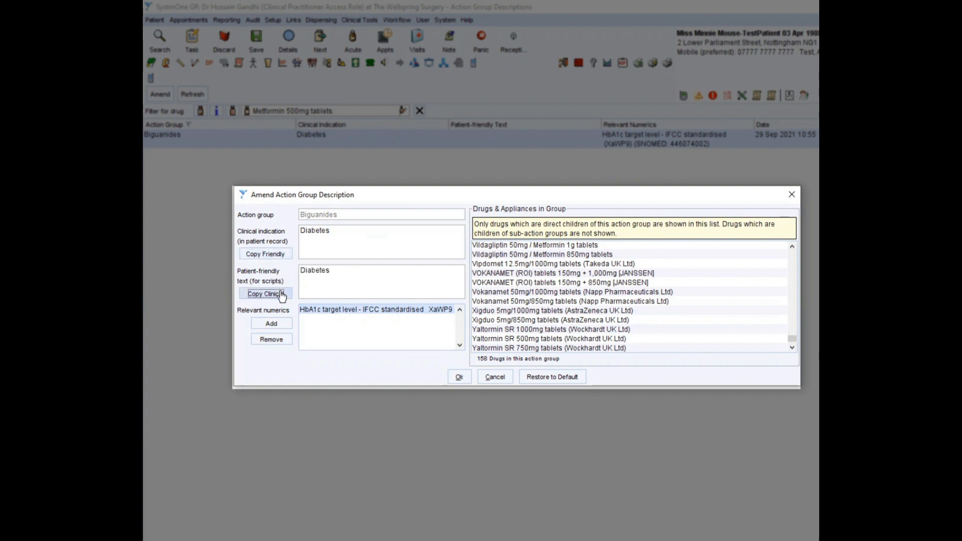
drag(351, 275, 286, 271)
key(BackSpace)
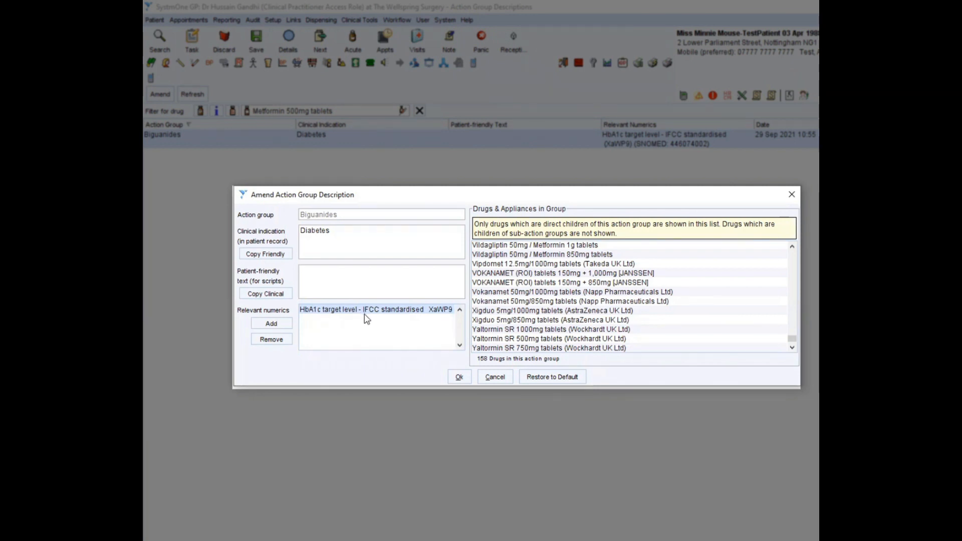
Remove the relevant numeric from Biguanides, add HbA1c target level - IFCC standardised (XaWP9) in its place, and save the description
click(280, 344)
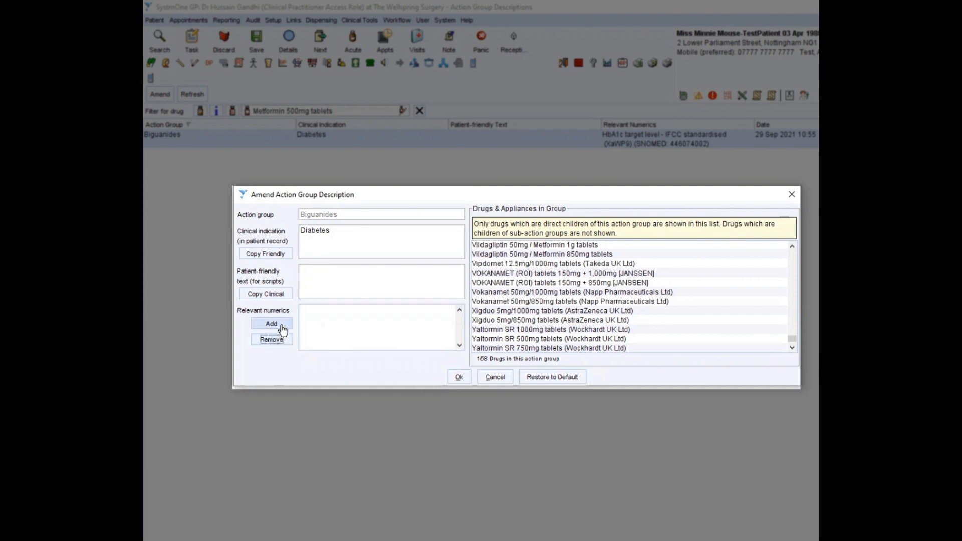
click(272, 324)
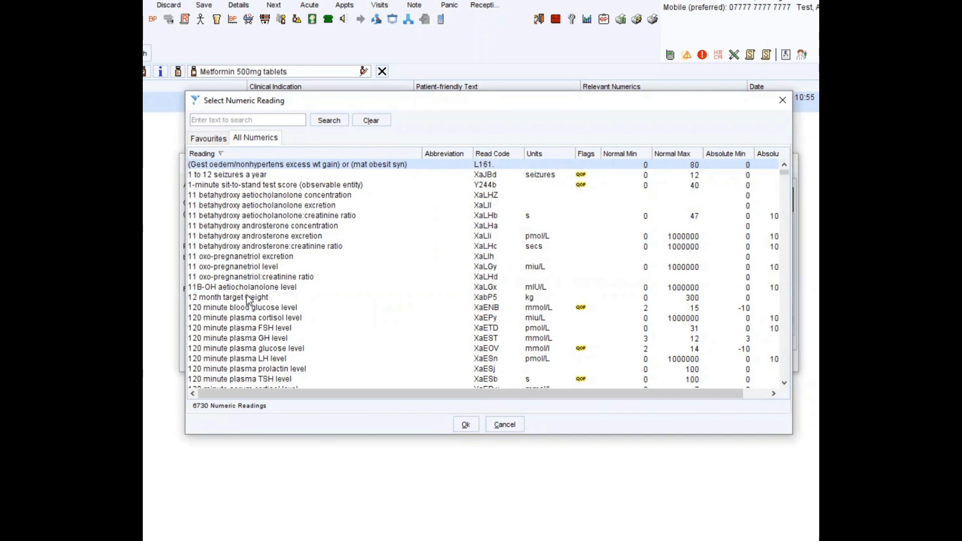
text(hba1c)
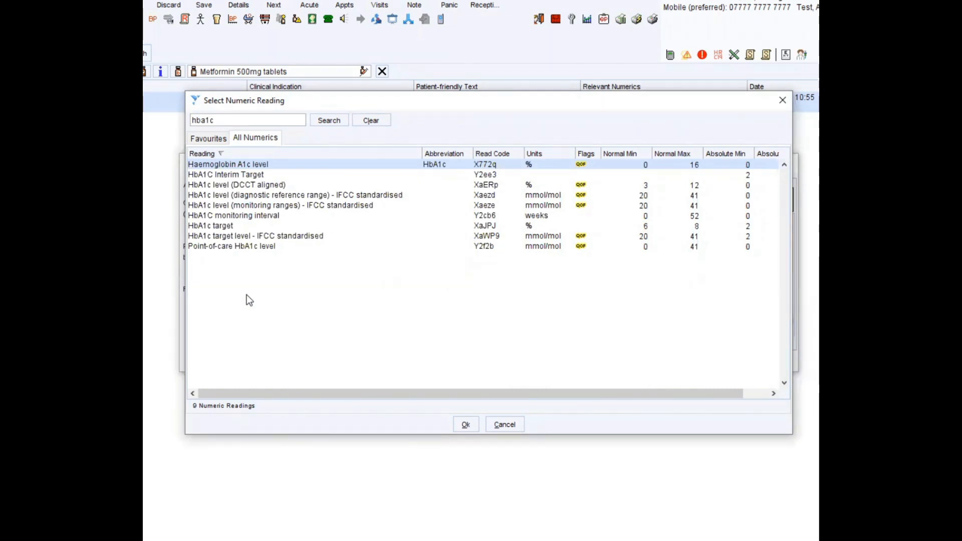
click(249, 236)
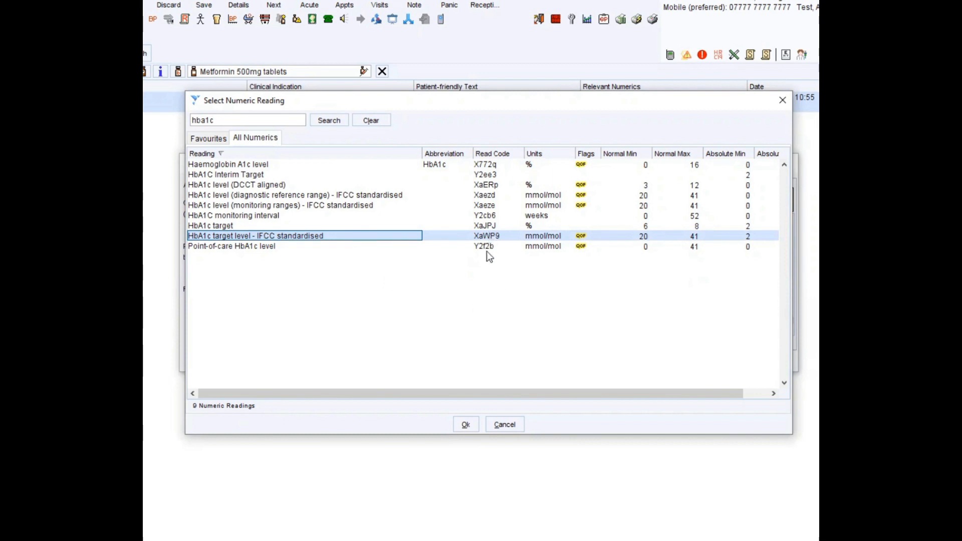
click(466, 424)
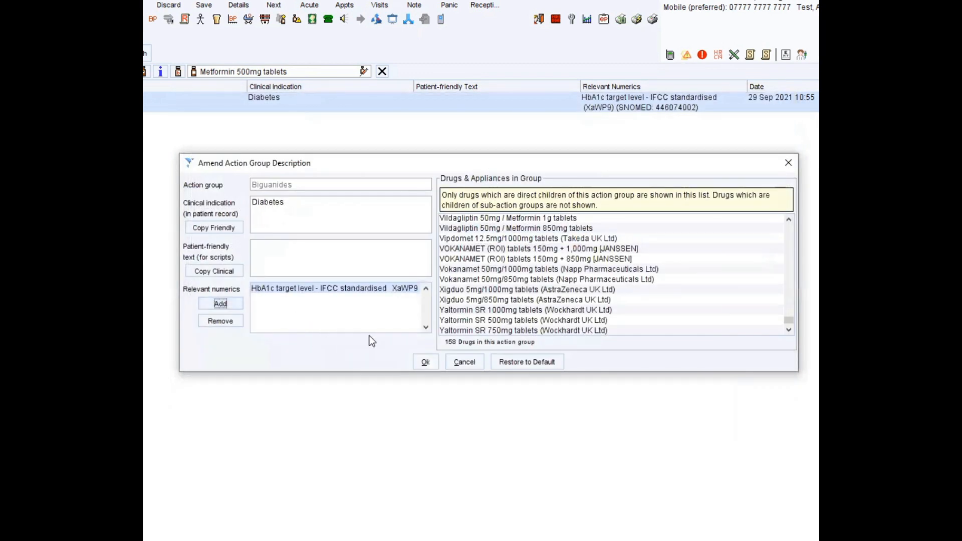
click(424, 362)
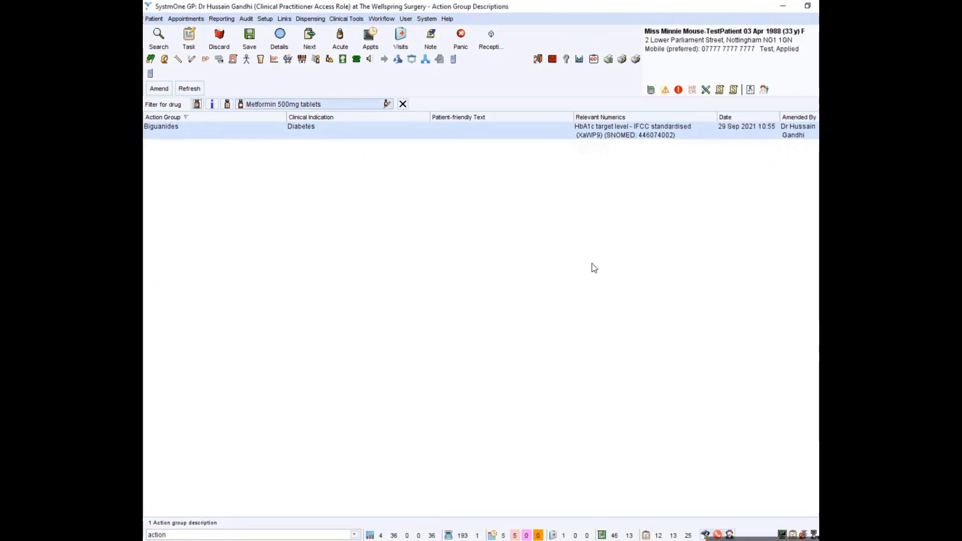
Return to the patient's record and start a new repeat template for Metformin 500mg tablets
click(697, 57)
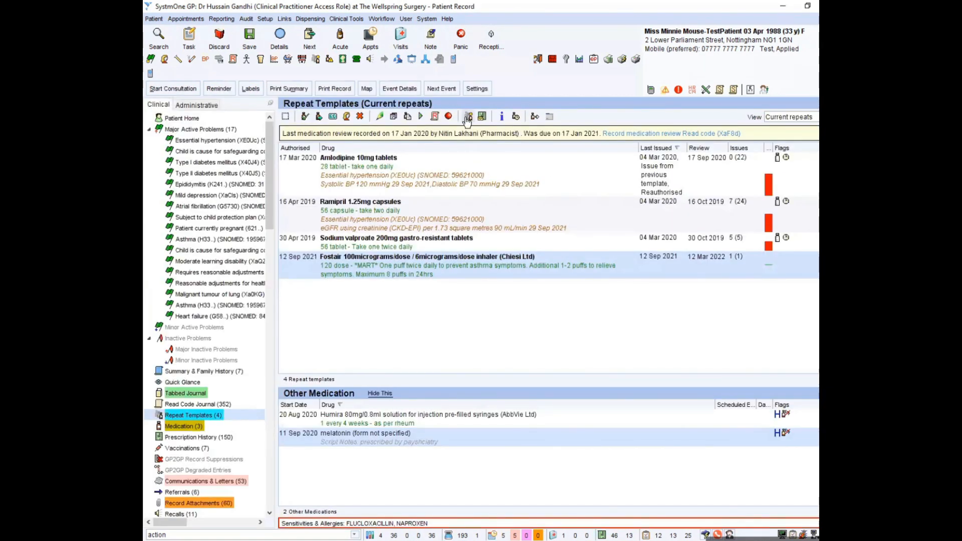
click(467, 115)
text(metformin)
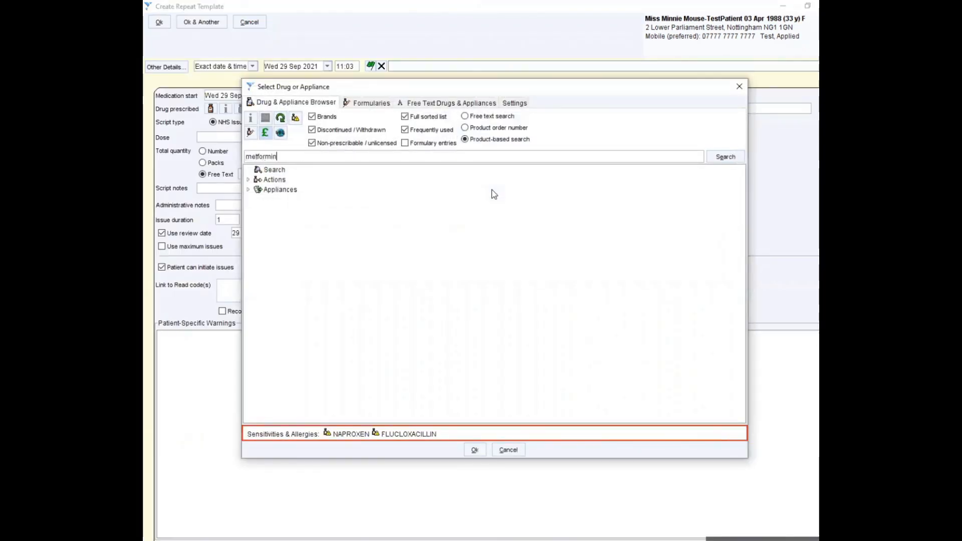
key(Return)
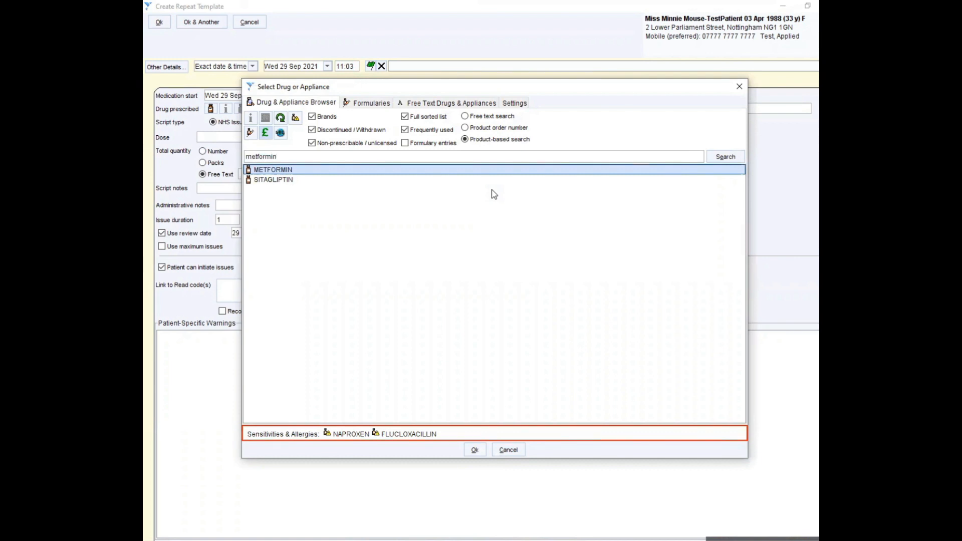
key(Return)
click(346, 309)
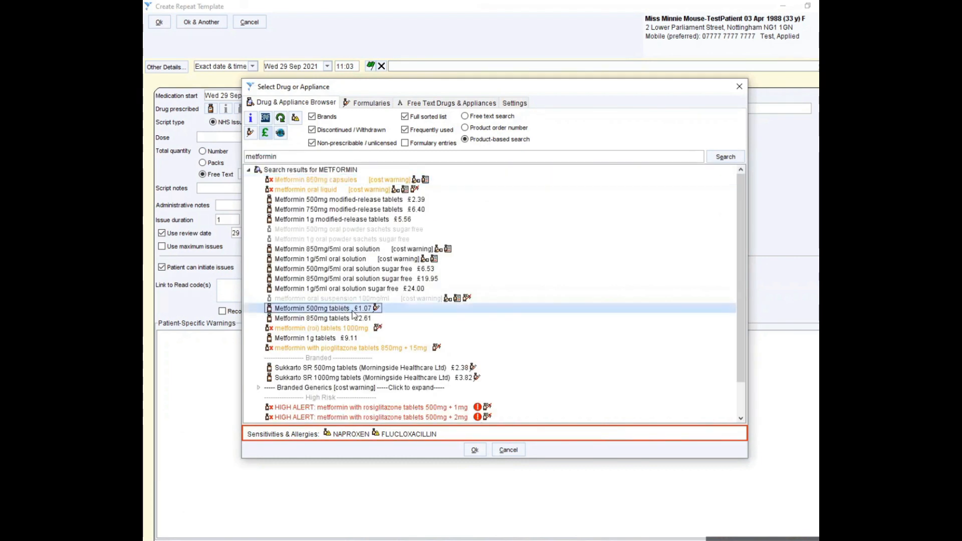
click(475, 449)
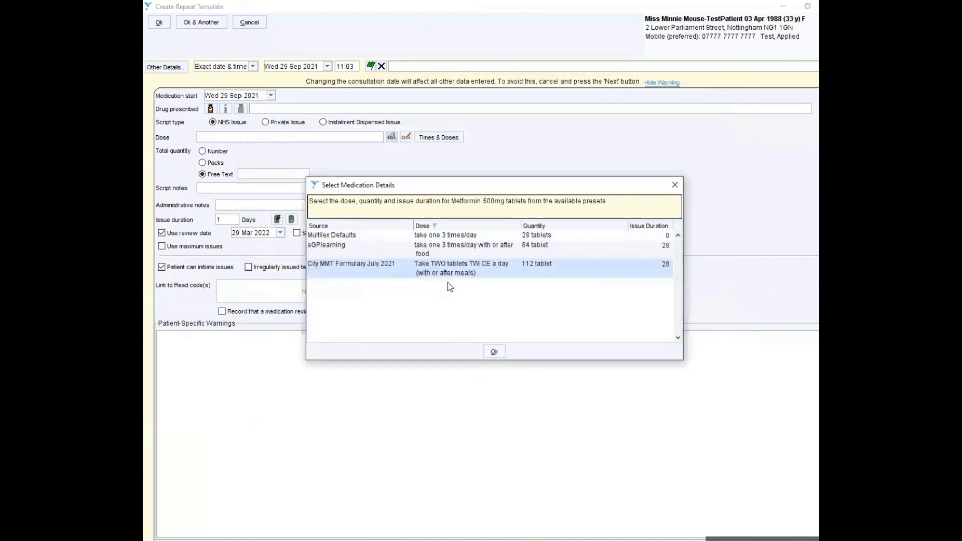
Accept the City MMT Formulary July 2021 preset of two tablets twice a day, 112 tablets for 28 days, and save the repeat template
click(493, 353)
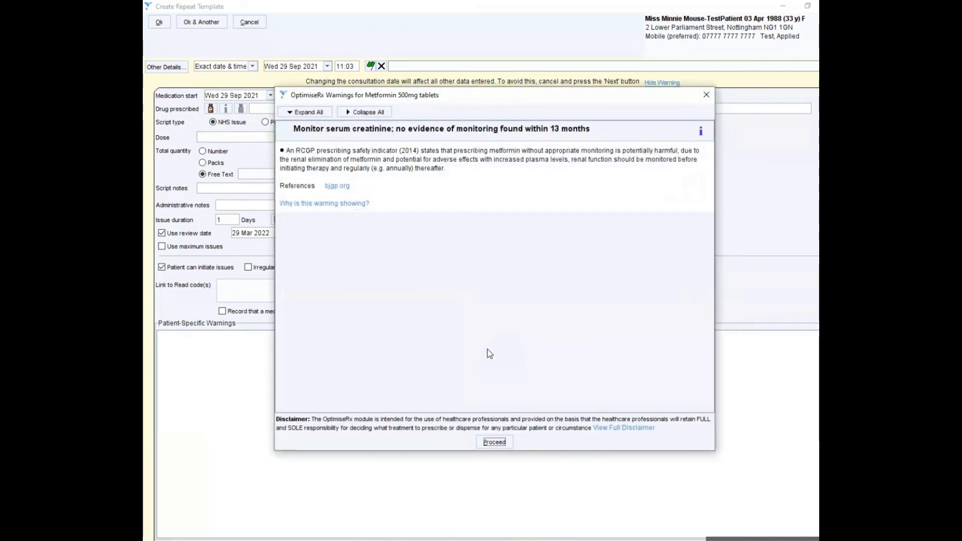
click(494, 441)
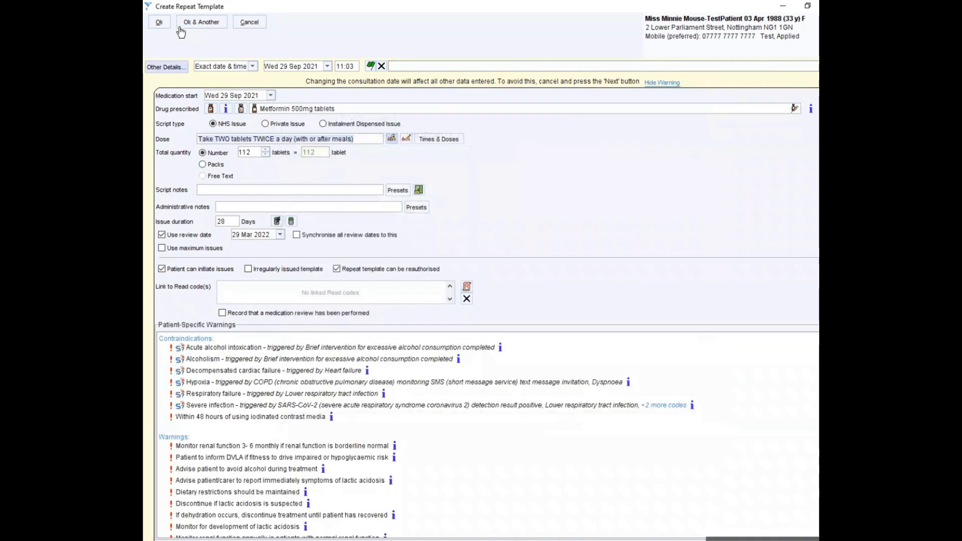
click(170, 28)
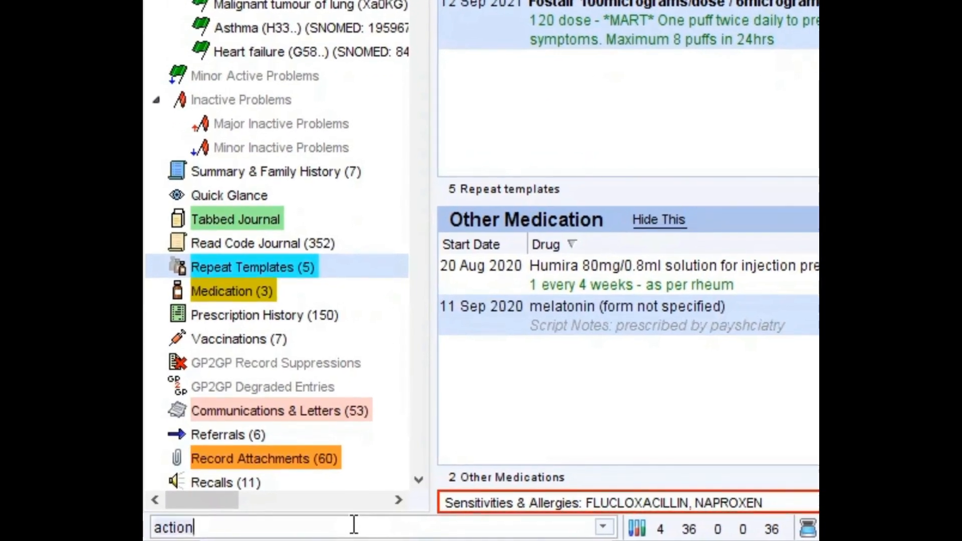
Open Prescription Printing Settings and view the organisation's Prescription Printing and Prescription Printing (Counterfoil) options
key(ctrl+a)
key(BackSpace)
text(prescription prin)
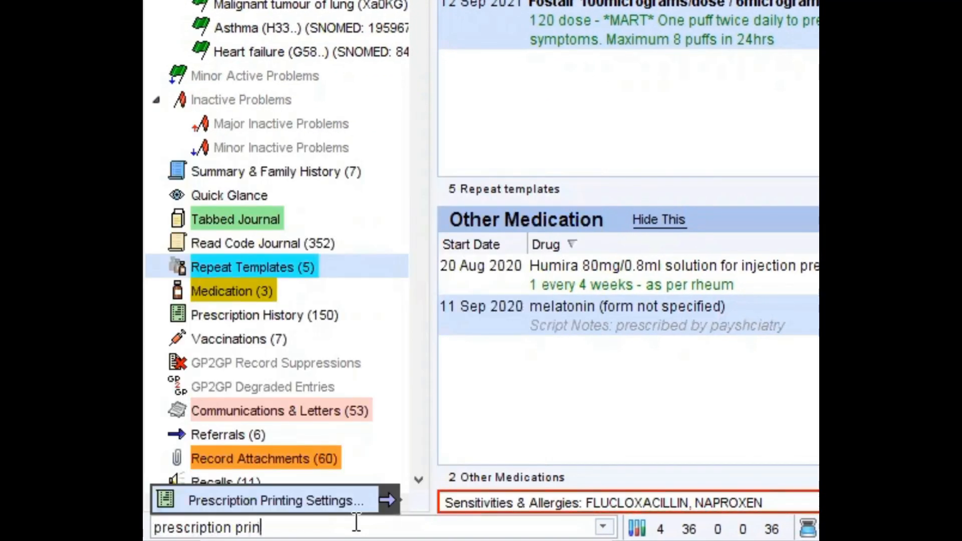
key(Return)
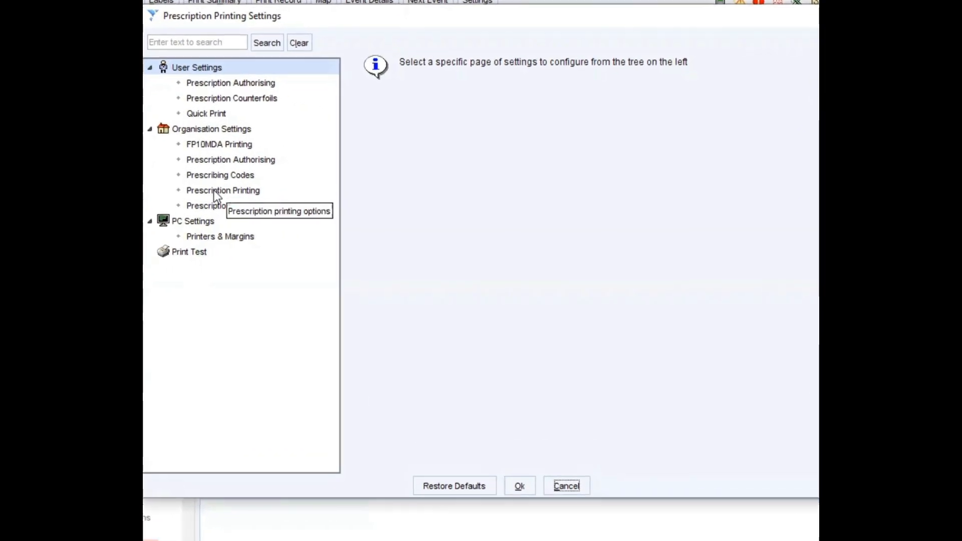
click(212, 191)
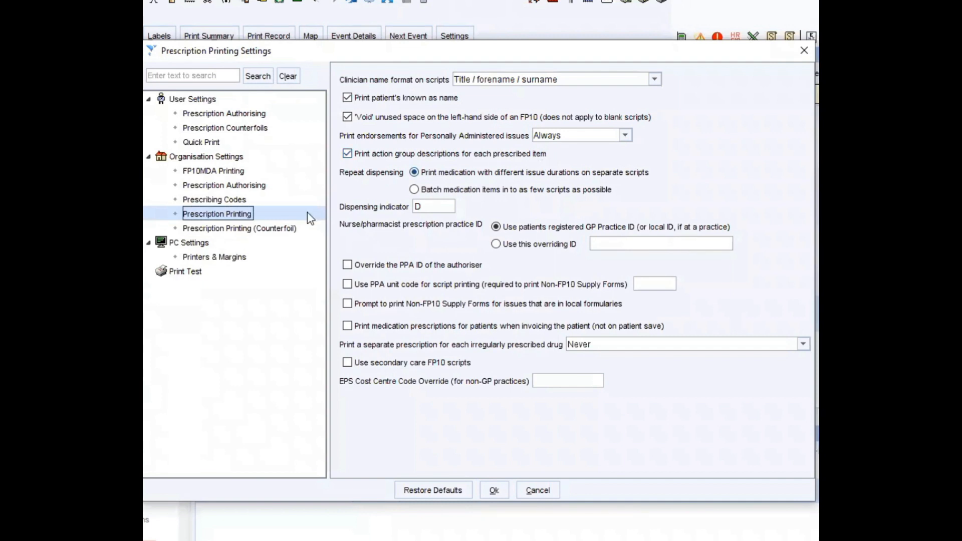
click(271, 232)
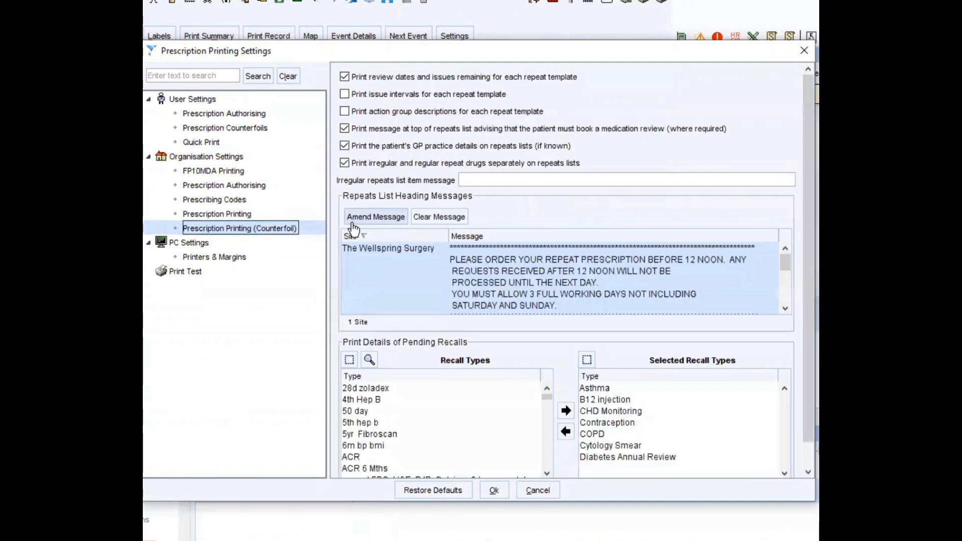